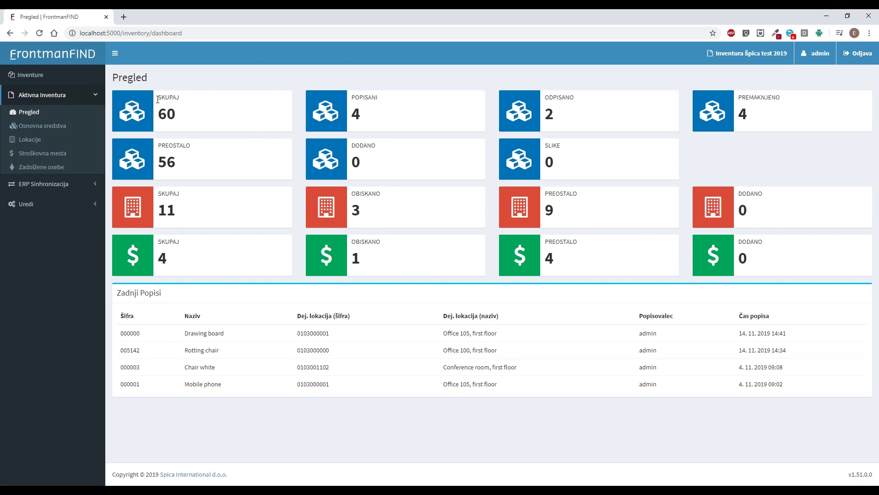
- Open the Osnovna sredstva list and preview the Premaknjena OS and OS s slikami filters one at a time, clearing each
{"action": "left_click_drag", "start_coordinate": [158, 97], "coordinate": [181, 97]}
{"action": "left_click", "coordinate": [25, 131]}
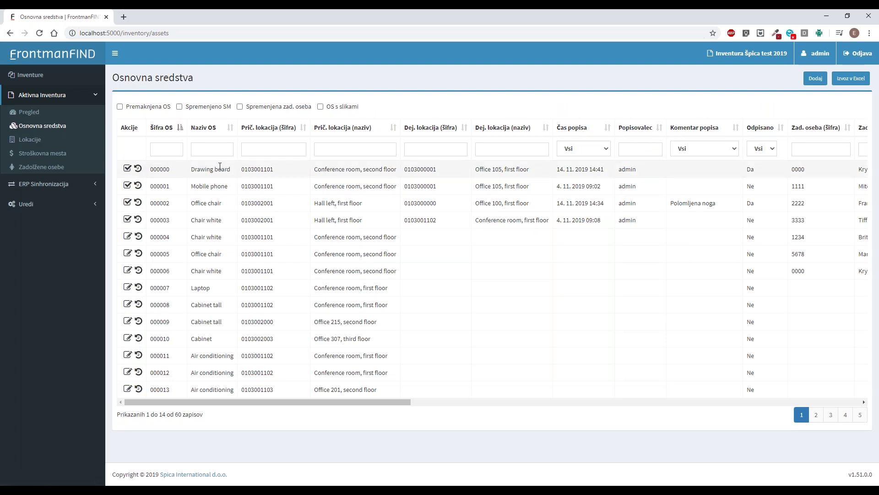
{"action": "left_click", "coordinate": [151, 111]}
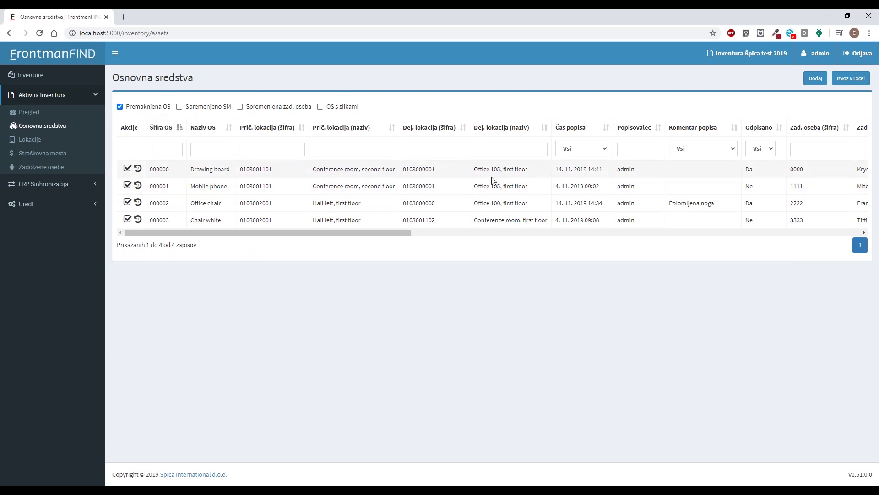
{"action": "left_click", "coordinate": [147, 108]}
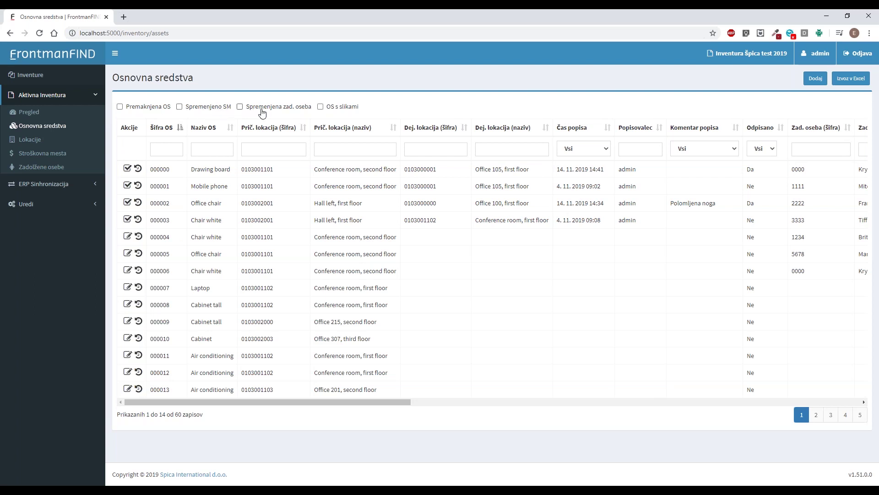
{"action": "left_click", "coordinate": [351, 109]}
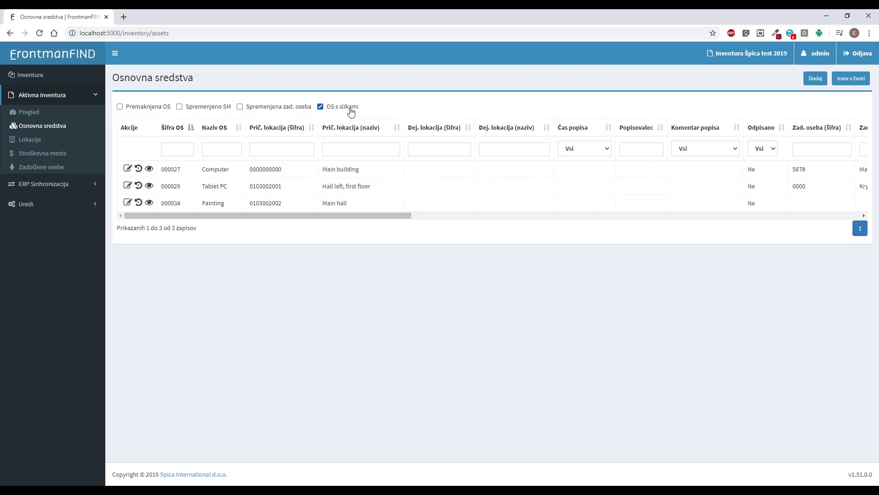
{"action": "left_click", "coordinate": [351, 111]}
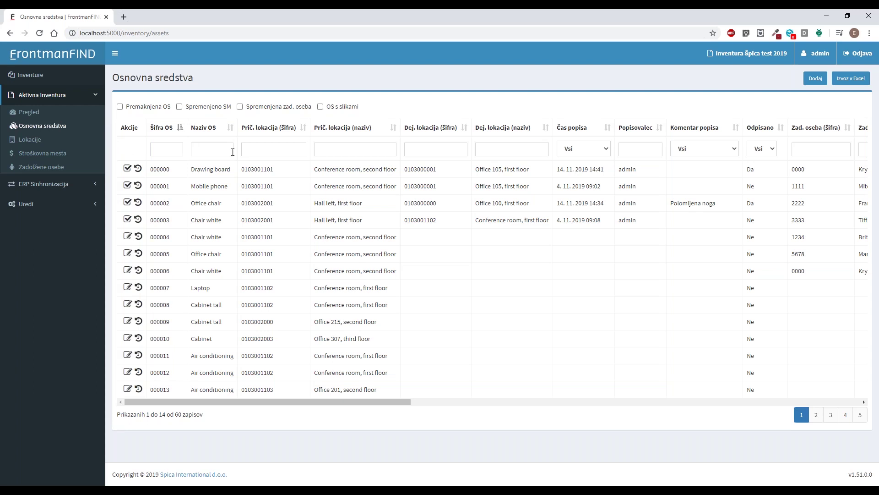
{"action": "left_click", "coordinate": [420, 150]}
{"action": "double_click", "coordinate": [406, 171]}
{"action": "key", "text": "ctrl+c"}
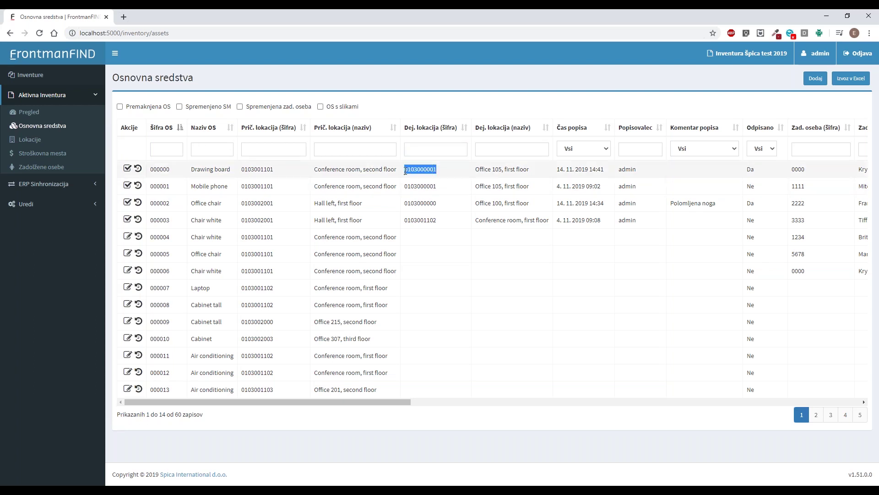
{"action": "left_click", "coordinate": [419, 149]}
{"action": "key", "text": "ctrl+v"}
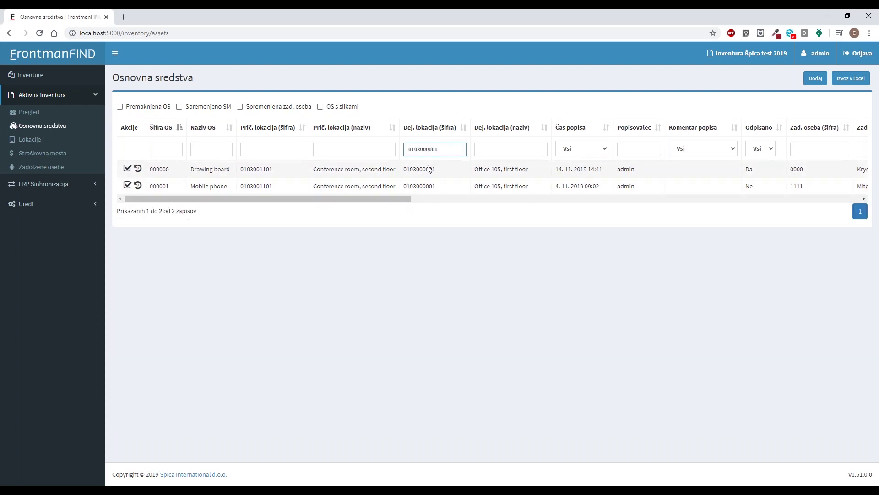
{"action": "left_click_drag", "start_coordinate": [441, 149], "coordinate": [403, 152]}
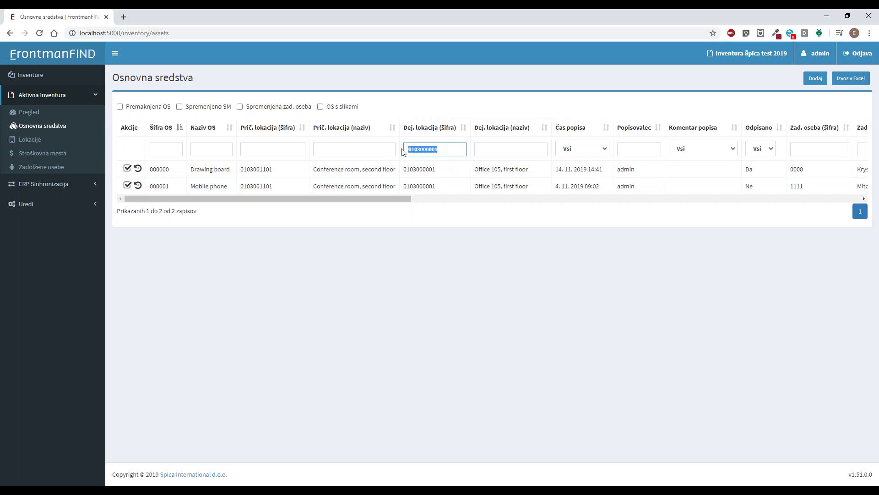
{"action": "key", "text": "BackSpace"}
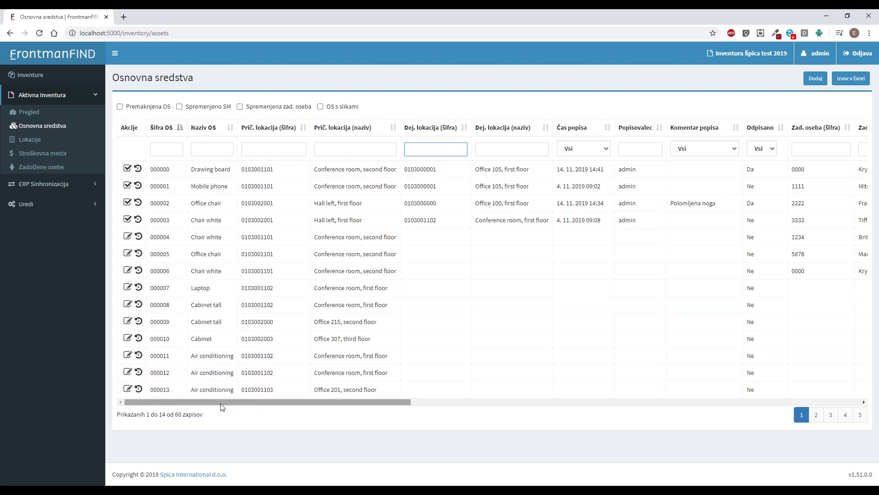
- Examine all columns of the asset table, from the Čas popisa filter options and inventory comments to the status fields and Akcije
{"action": "left_click_drag", "start_coordinate": [220, 404], "coordinate": [261, 407]}
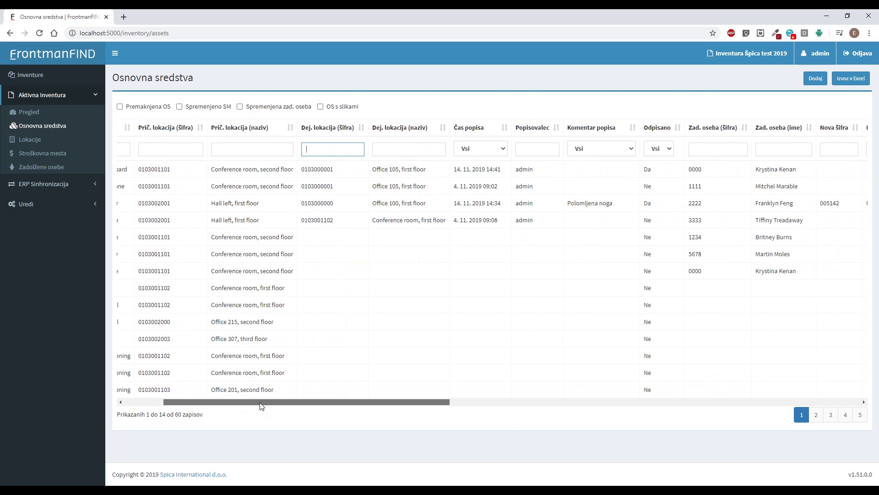
{"action": "mouse_move", "coordinate": [261, 406]}
{"action": "left_mouse_down"}
{"action": "mouse_move", "coordinate": [234, 405]}
{"action": "mouse_move", "coordinate": [274, 406]}
{"action": "left_mouse_up"}
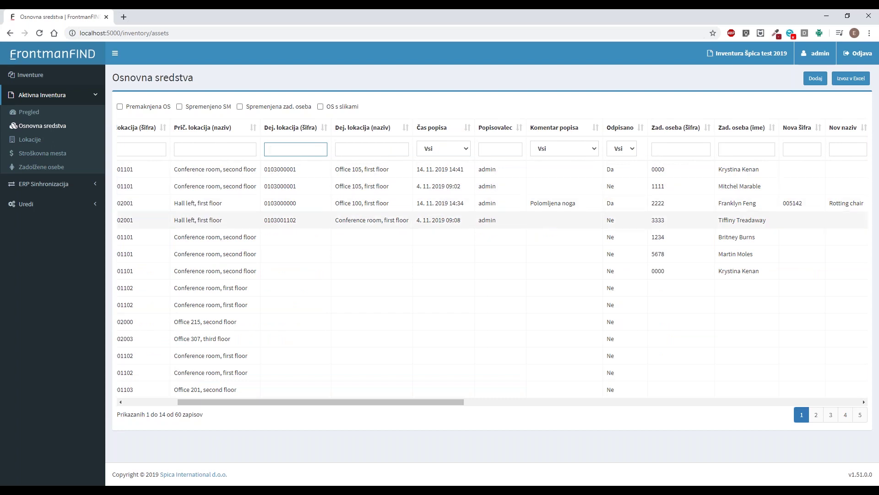
{"action": "left_click", "coordinate": [466, 149]}
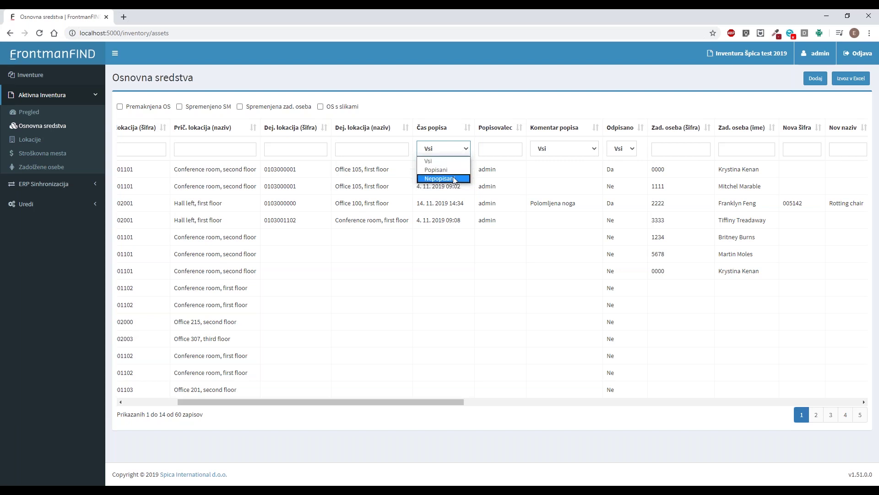
{"action": "scroll", "coordinate": [418, 214], "scroll_direction": "right", "scroll_amount": 2}
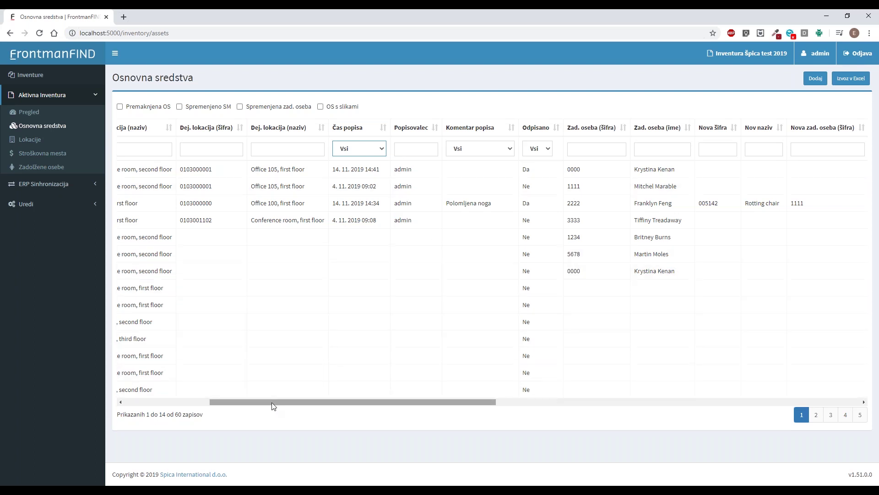
{"action": "left_click_drag", "start_coordinate": [273, 406], "coordinate": [306, 406]}
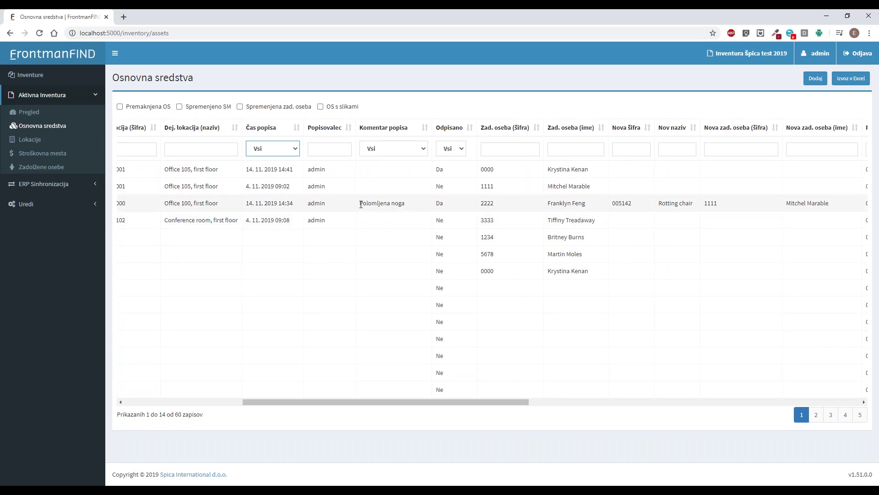
{"action": "left_click_drag", "start_coordinate": [359, 203], "coordinate": [406, 204]}
{"action": "left_click", "coordinate": [403, 203]}
{"action": "left_click_drag", "start_coordinate": [380, 406], "coordinate": [410, 403]}
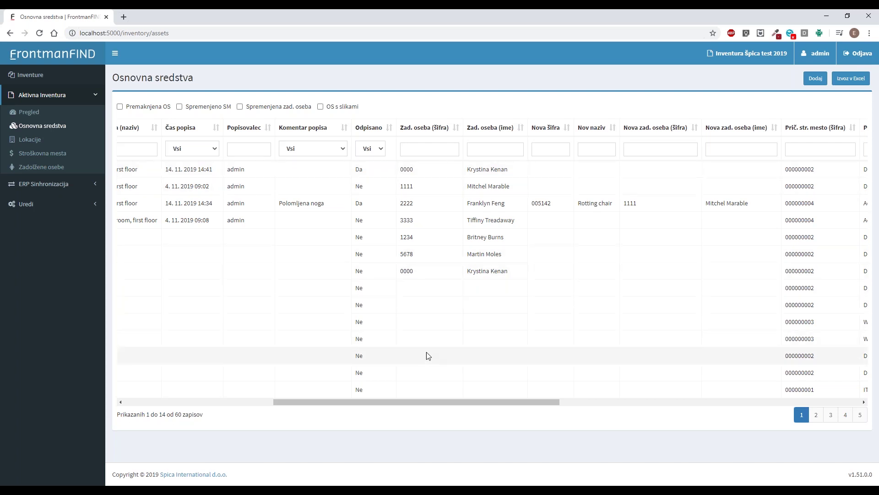
{"action": "left_click_drag", "start_coordinate": [317, 401], "coordinate": [608, 394]}
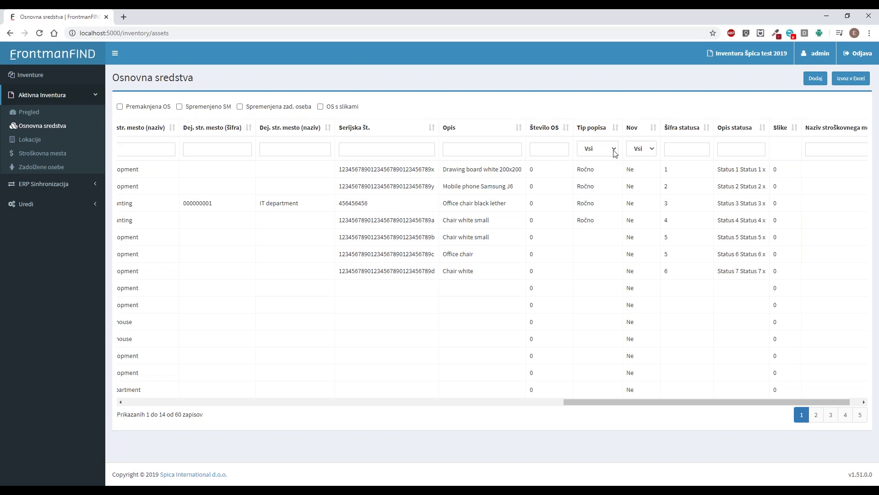
{"action": "left_click_drag", "start_coordinate": [587, 403], "coordinate": [616, 407]}
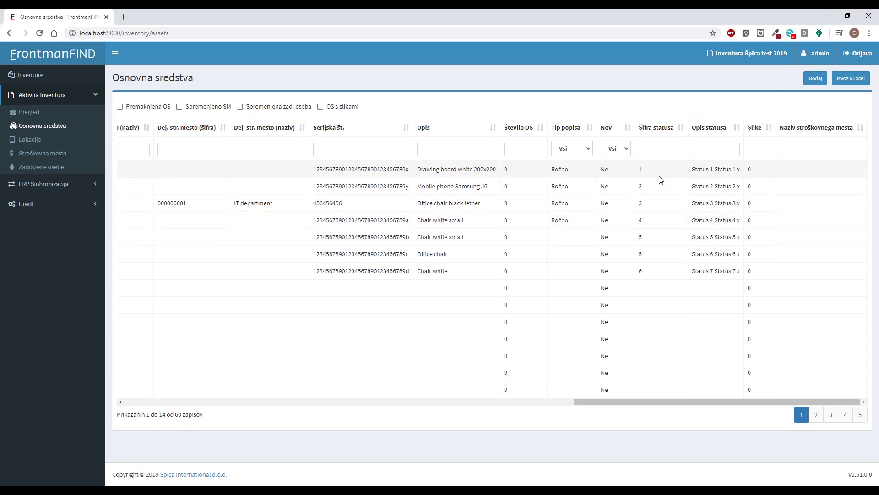
{"action": "left_click_drag", "start_coordinate": [605, 400], "coordinate": [147, 407]}
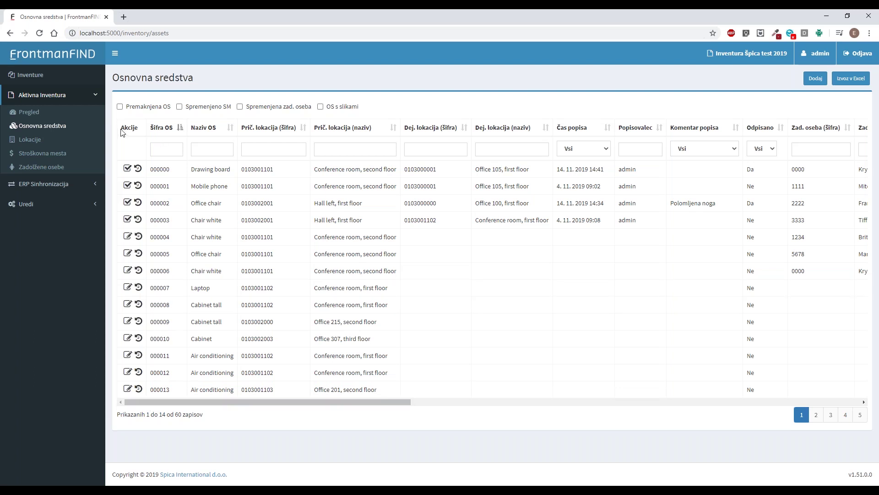
{"action": "left_click_drag", "start_coordinate": [120, 127], "coordinate": [139, 127]}
{"action": "left_click", "coordinate": [134, 144]}
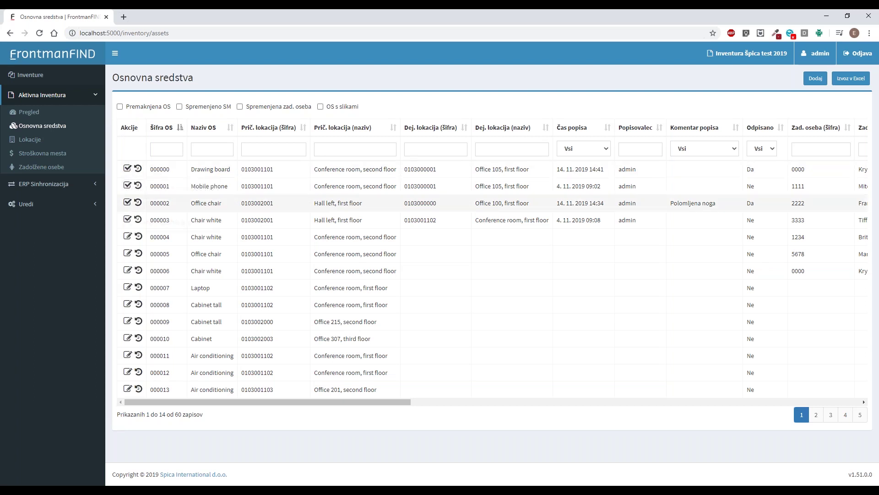
{"action": "left_click", "coordinate": [128, 238]}
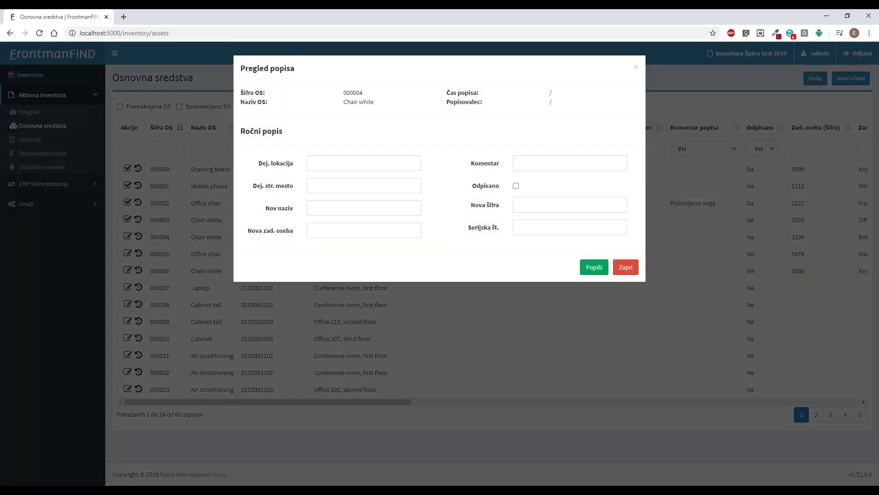
{"action": "left_click", "coordinate": [326, 165]}
{"action": "type", "text": "01"}
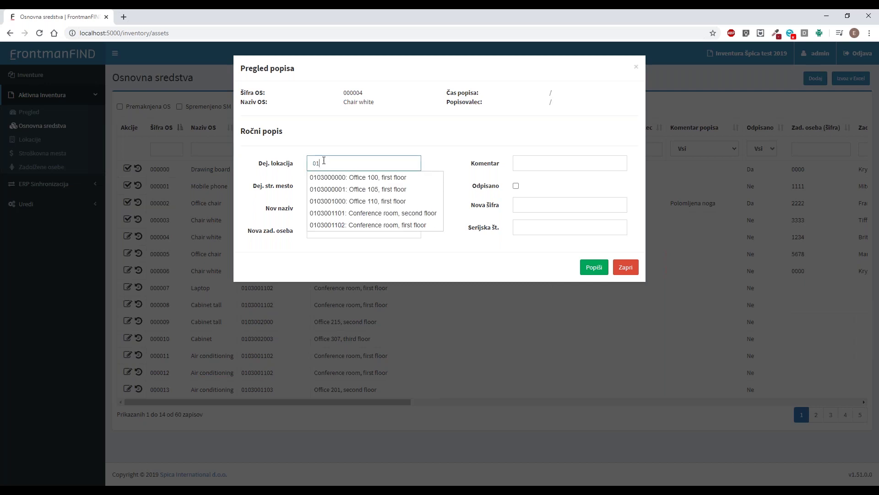
{"action": "left_click", "coordinate": [328, 179]}
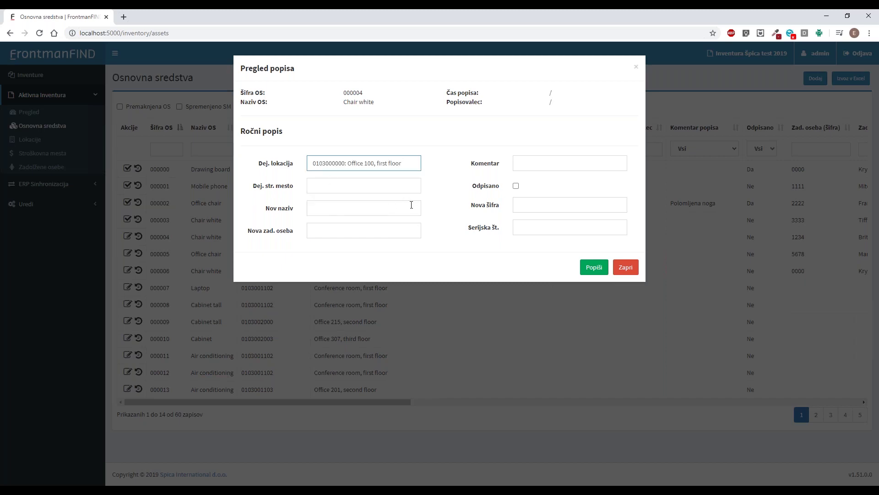
{"action": "left_click", "coordinate": [590, 271]}
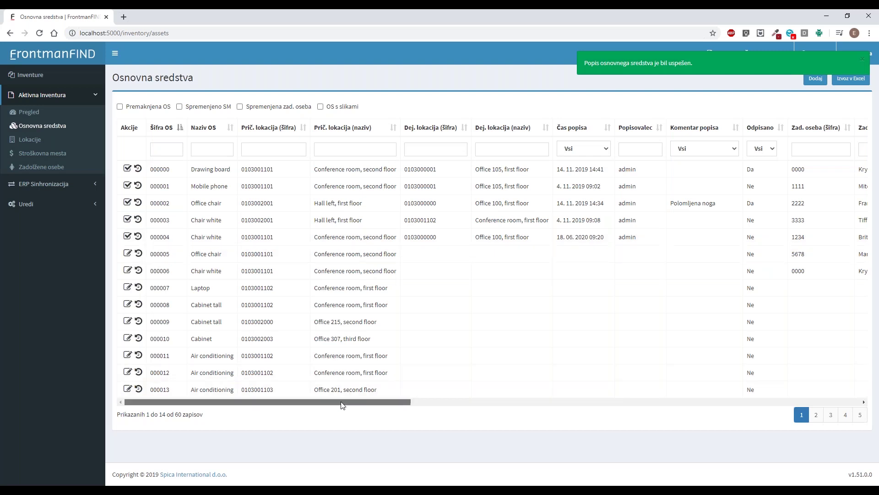
{"action": "mouse_move", "coordinate": [343, 405]}
{"action": "left_mouse_down"}
{"action": "mouse_move", "coordinate": [353, 404]}
{"action": "mouse_move", "coordinate": [343, 404]}
{"action": "left_mouse_up"}
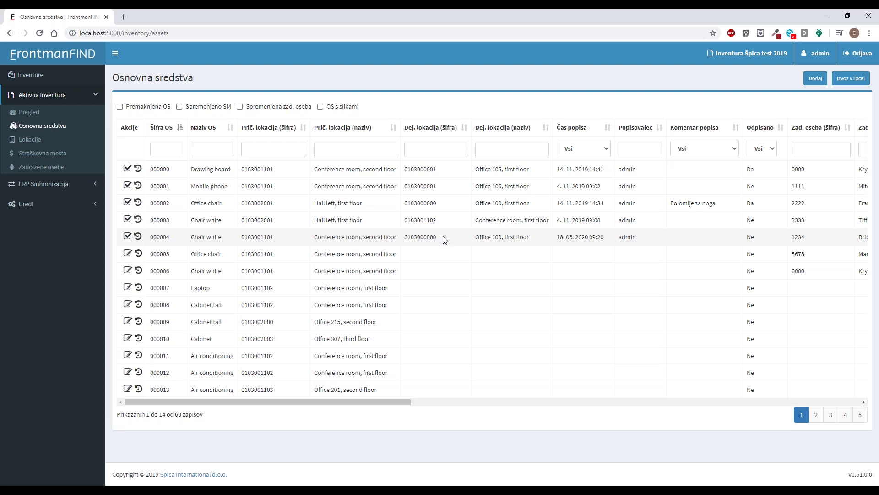
{"action": "left_click_drag", "start_coordinate": [445, 237], "coordinate": [406, 237]}
{"action": "left_click", "coordinate": [426, 245]}
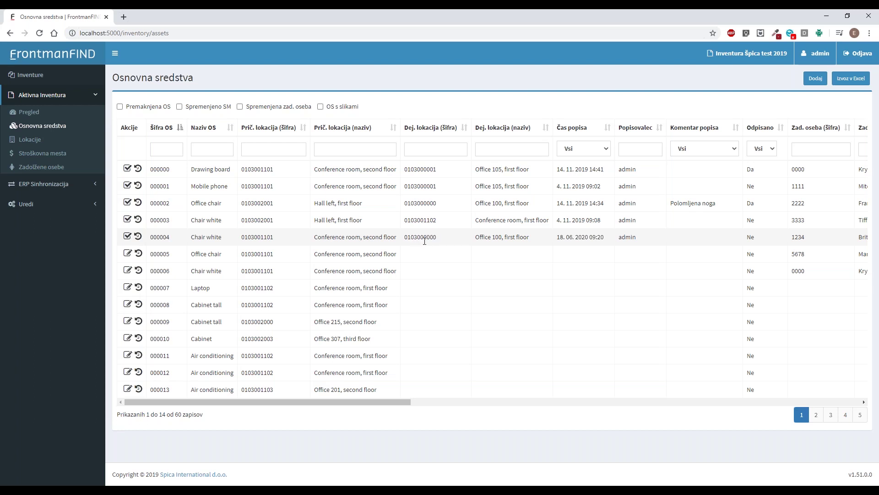
- Review the manual inventory fields of the already inventoried asset 000003 (Chair white) and close the record without saving
{"action": "left_click", "coordinate": [128, 220]}
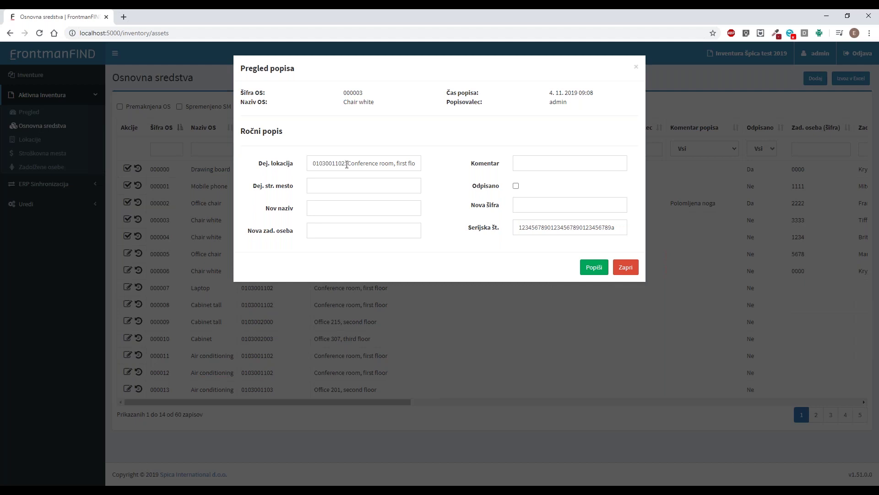
{"action": "left_click", "coordinate": [322, 188]}
{"action": "left_click", "coordinate": [315, 207]}
{"action": "left_click", "coordinate": [525, 160]}
{"action": "left_click", "coordinate": [617, 267]}
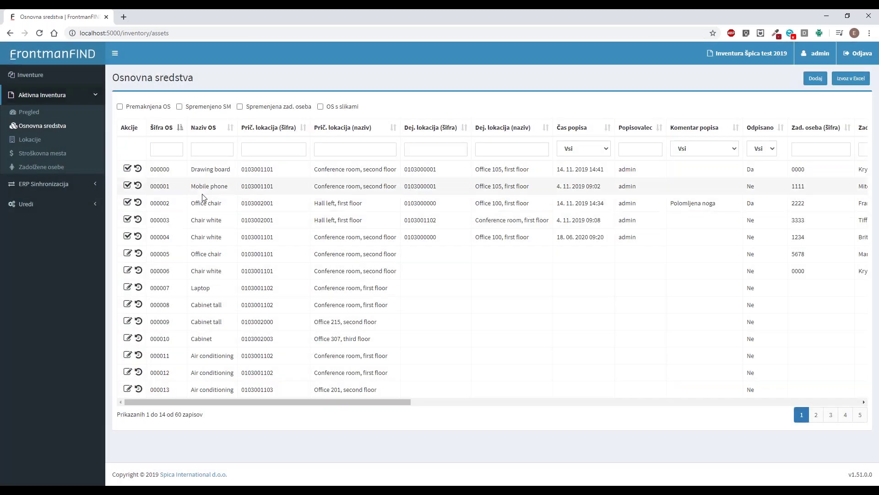
- Review the Drawing board's inventory history across all inventories and within the current inventory, and close it
{"action": "left_click", "coordinate": [138, 168]}
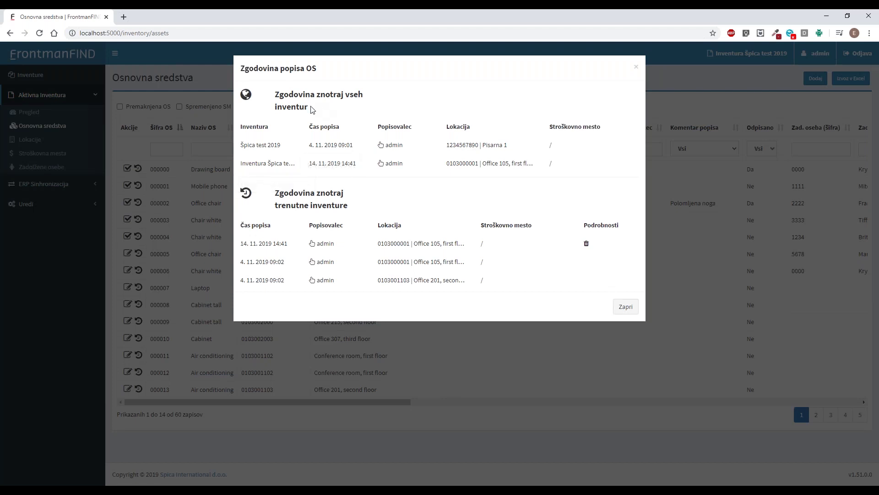
{"action": "left_click_drag", "start_coordinate": [309, 109], "coordinate": [277, 95]}
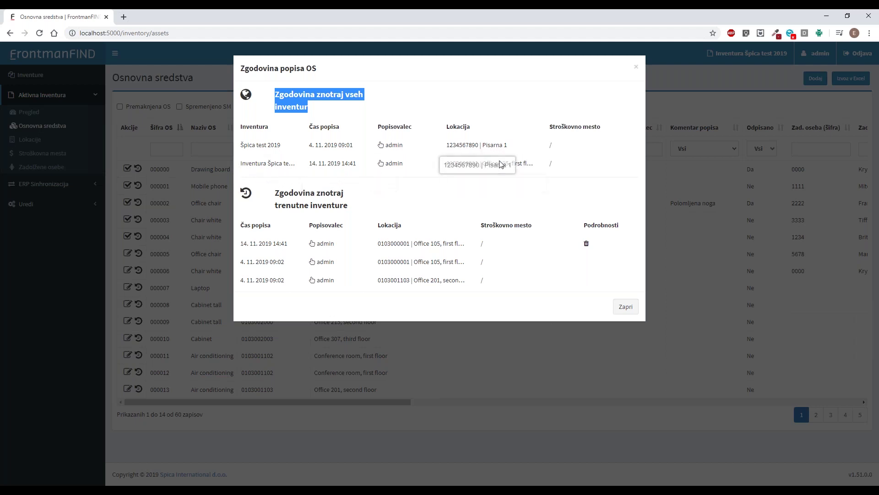
{"action": "left_click_drag", "start_coordinate": [350, 209], "coordinate": [277, 194]}
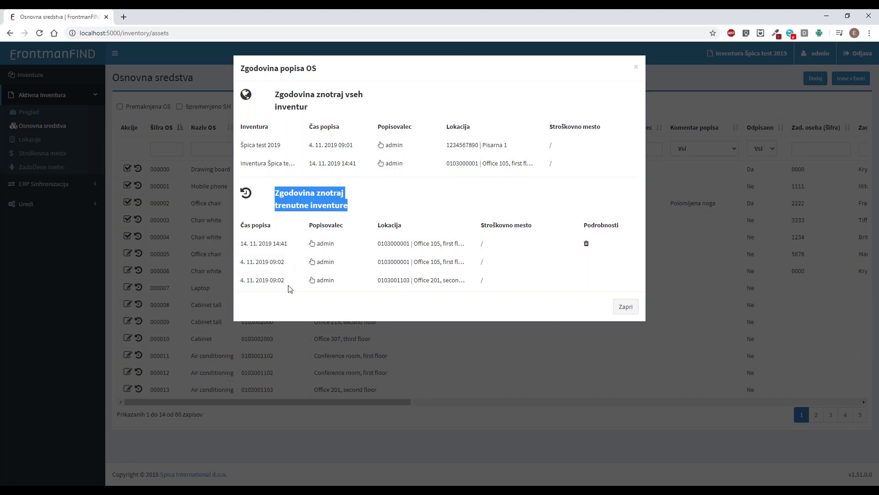
{"action": "left_click", "coordinate": [626, 307]}
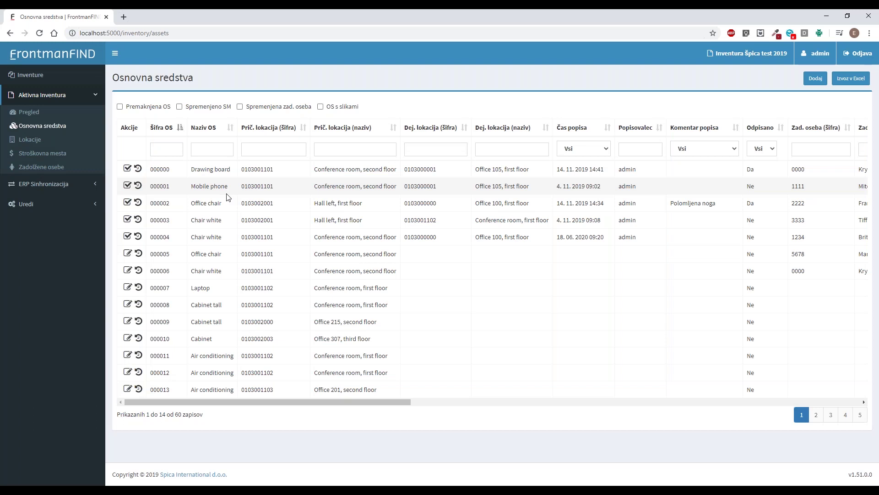
- Filter the list to assets with images, view the photo of the Computer (000027), and clear the filter
{"action": "left_click", "coordinate": [333, 107]}
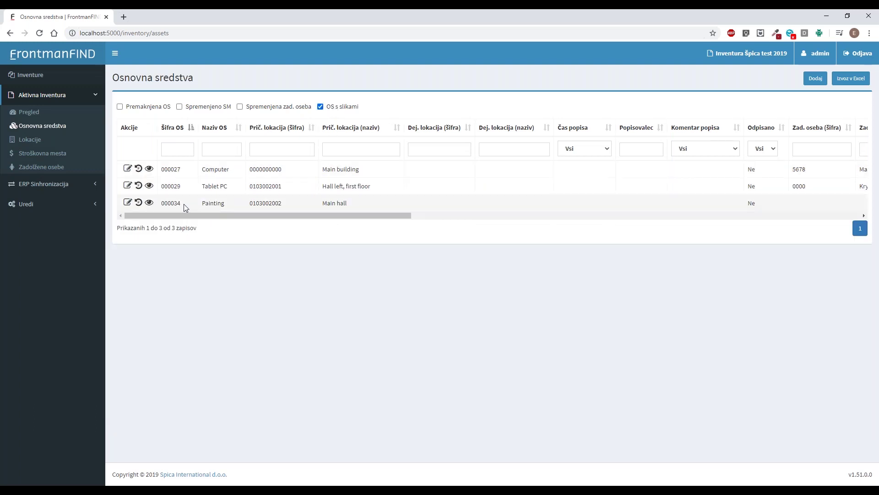
{"action": "left_click", "coordinate": [149, 169]}
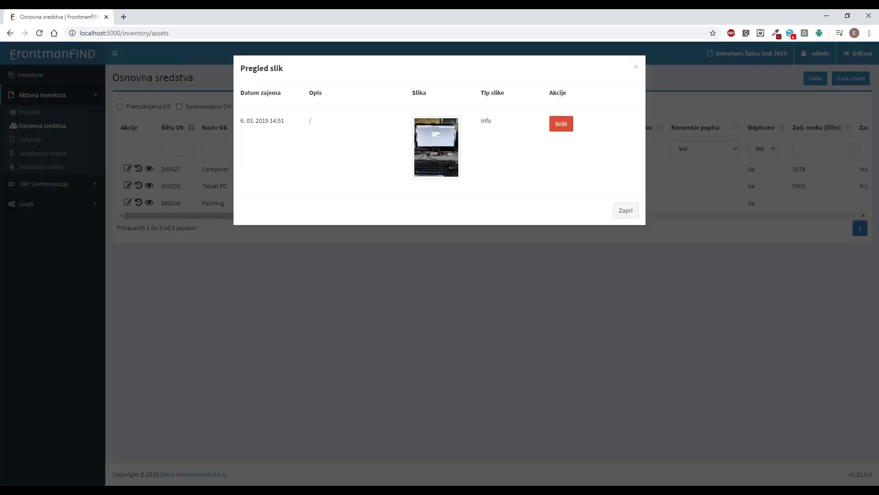
{"action": "left_click", "coordinate": [433, 152]}
{"action": "left_click", "coordinate": [597, 173]}
{"action": "left_click", "coordinate": [333, 110]}
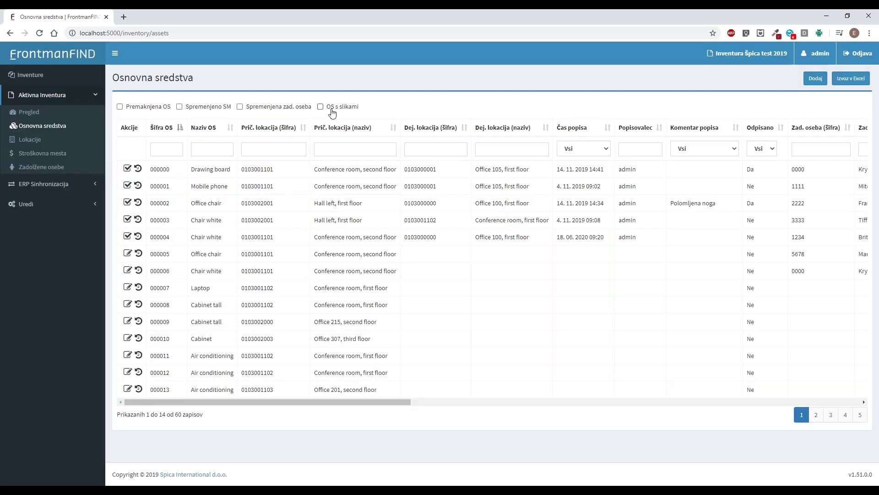
- Open the Lokacije list of the active inventory
{"action": "left_click", "coordinate": [30, 140]}
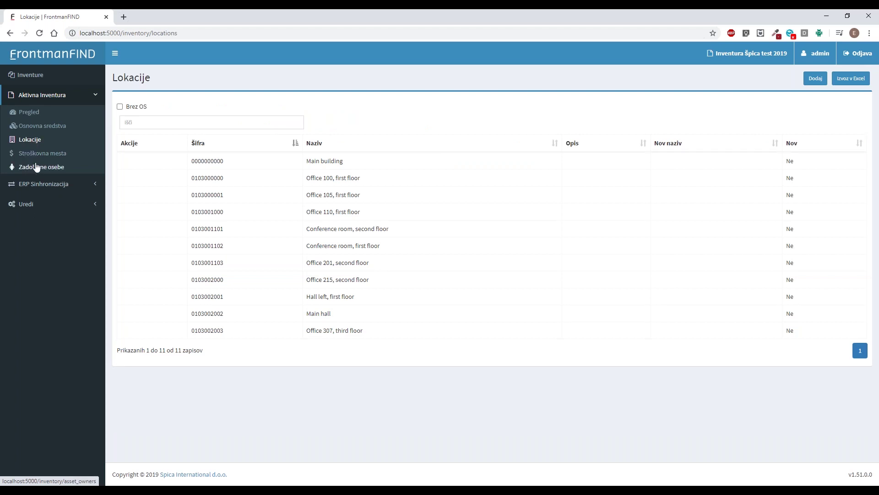
- Open the Excel data import page Uvoz iz ERP under ERP Sinhronizacija
{"action": "left_click", "coordinate": [32, 182]}
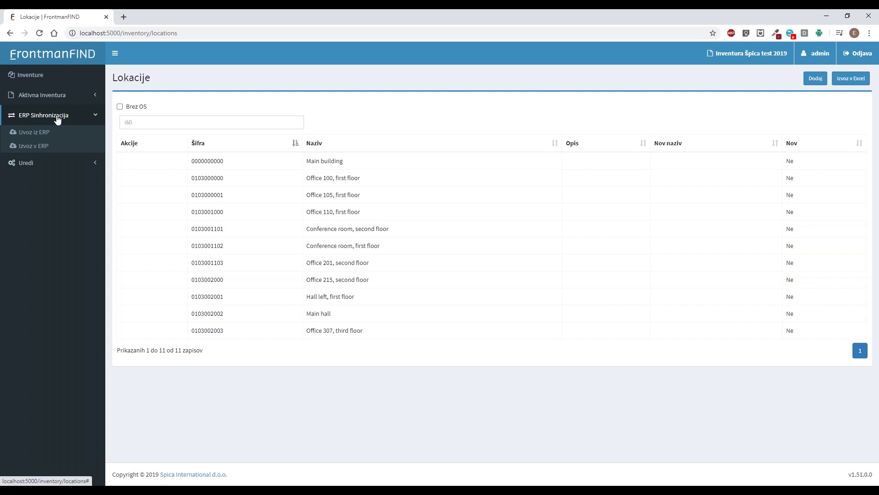
{"action": "left_click", "coordinate": [28, 136]}
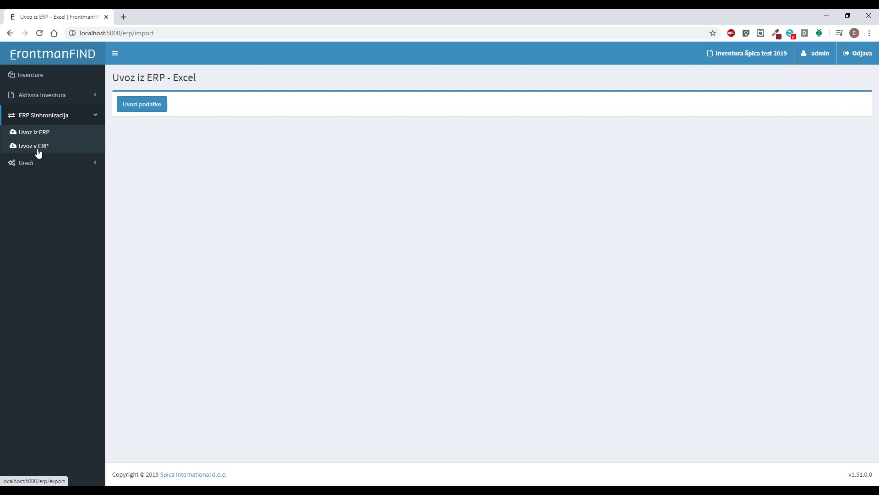
- View the Profili list and the Uporabniki list in the Uredi section
{"action": "left_click", "coordinate": [35, 163]}
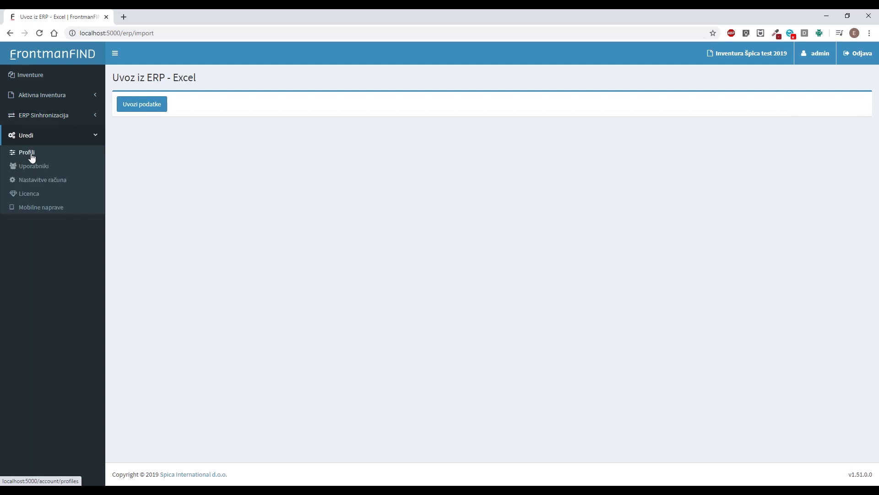
{"action": "left_click", "coordinate": [32, 156]}
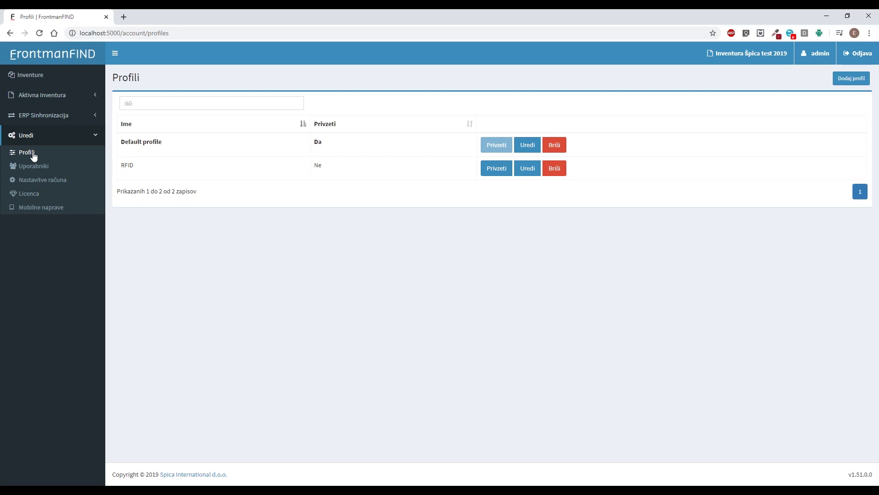
{"action": "left_click", "coordinate": [33, 166]}
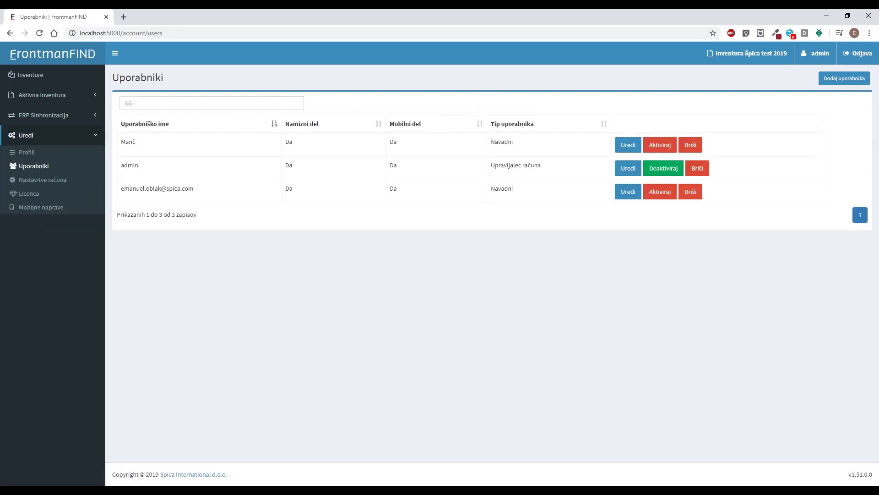
- Review the ERP file options in Nastavitve računa and the licence details, including the expiry date, in Licenca
{"action": "left_click", "coordinate": [29, 181]}
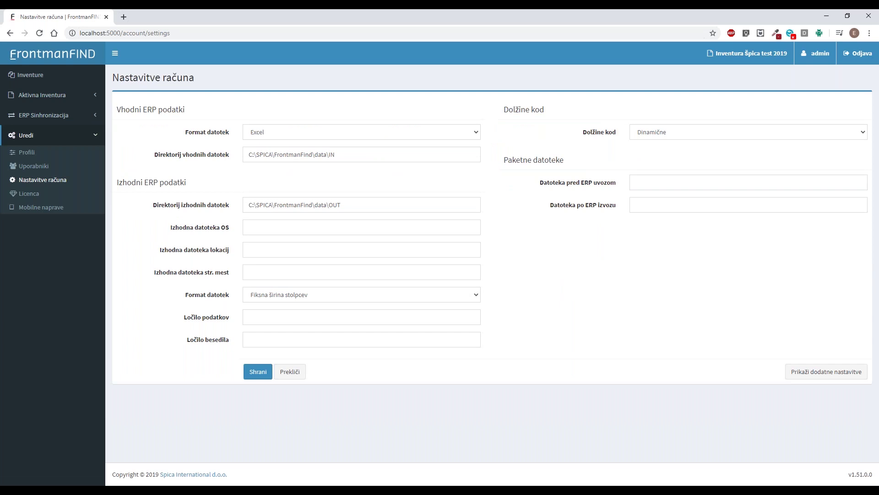
{"action": "left_click", "coordinate": [28, 193]}
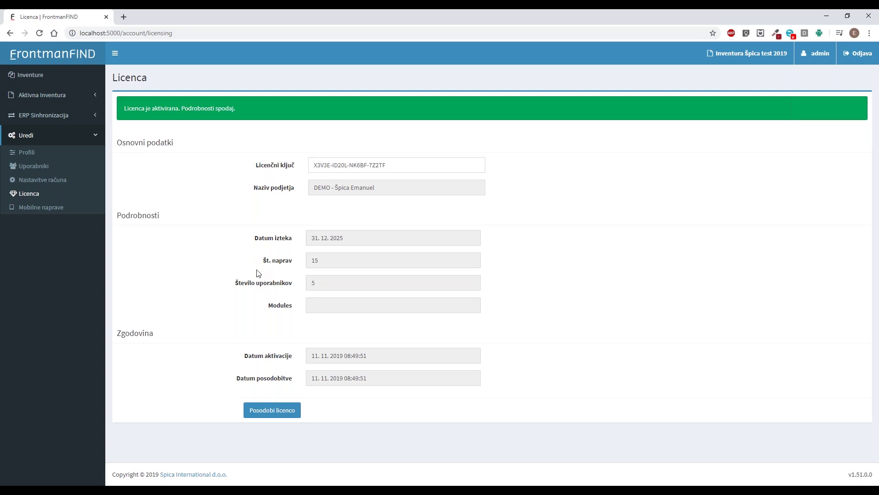
{"action": "left_click_drag", "start_coordinate": [254, 239], "coordinate": [294, 242]}
{"action": "left_click", "coordinate": [293, 242]}
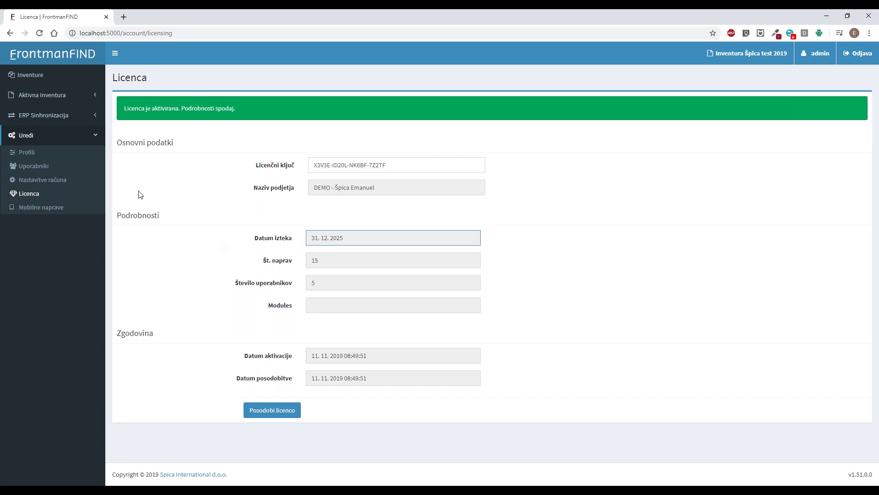
{"action": "left_click", "coordinate": [97, 137]}
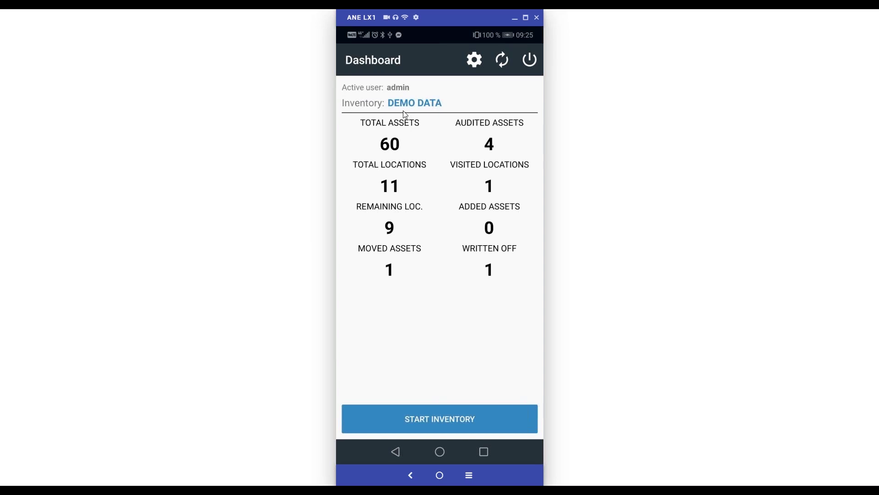
- In the mobile inventory app, view the device Settings and the Sync screen, returning to the Dashboard without changing or syncing anything
{"action": "left_click", "coordinate": [479, 62]}
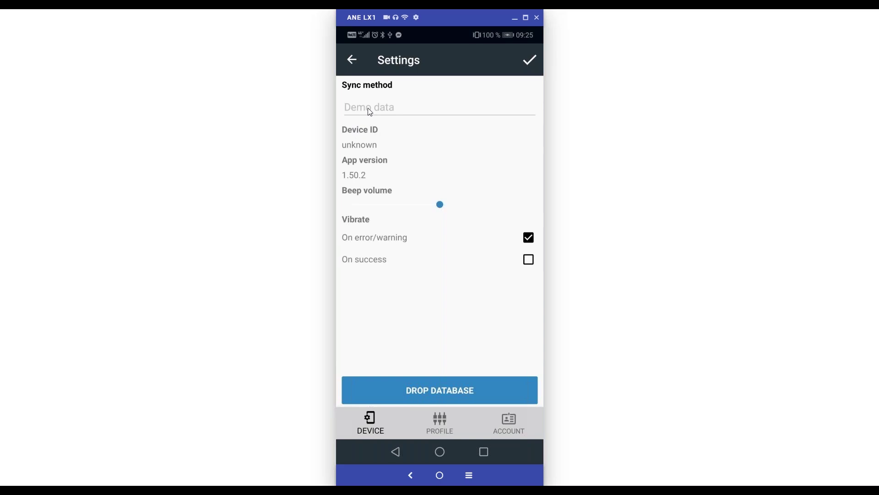
{"action": "left_click", "coordinate": [354, 61]}
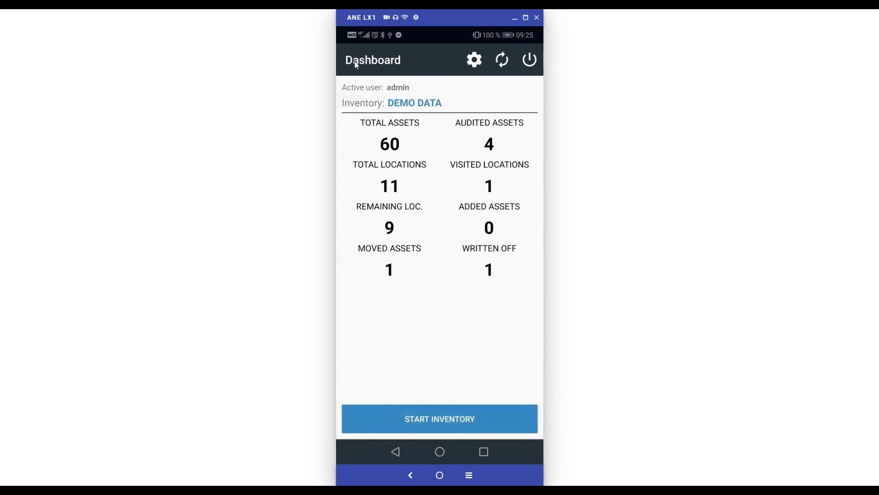
{"action": "left_click", "coordinate": [503, 63]}
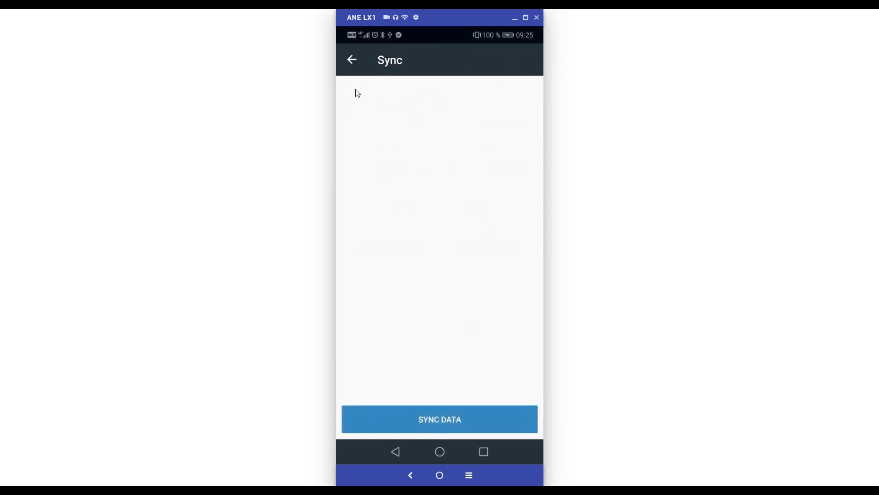
{"action": "left_click", "coordinate": [348, 59]}
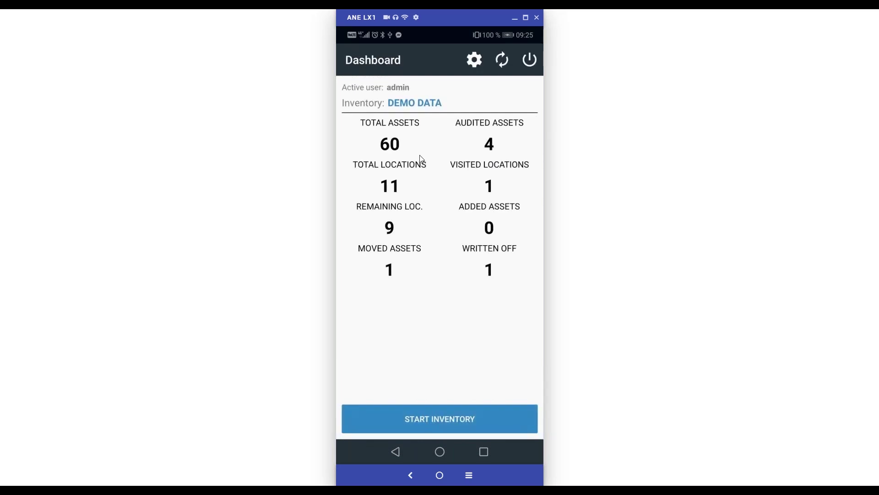